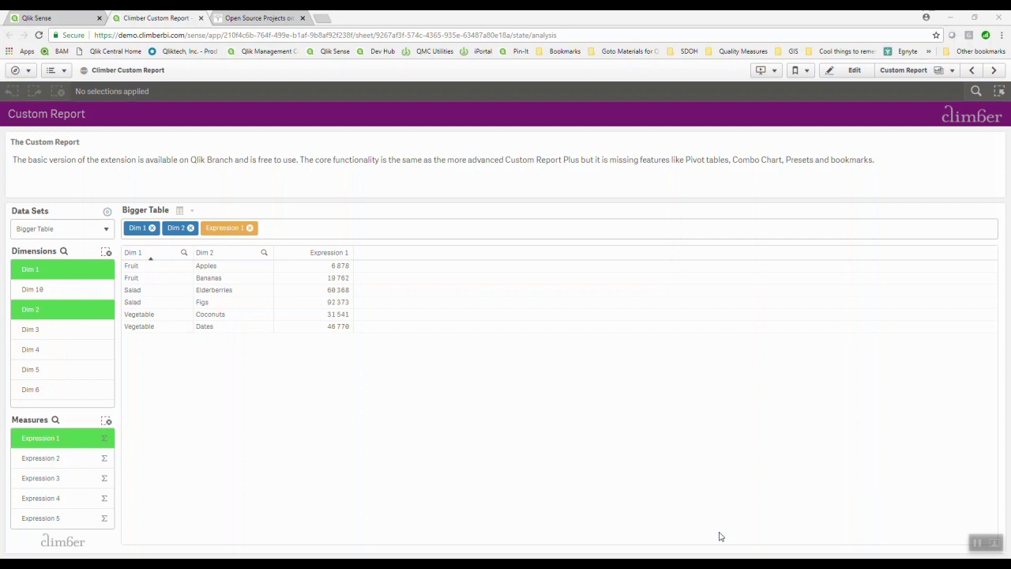
- Switch to the Qlik Branch page listing the Climber extension projects, led by Climber Custom Report
left_click(267, 22)
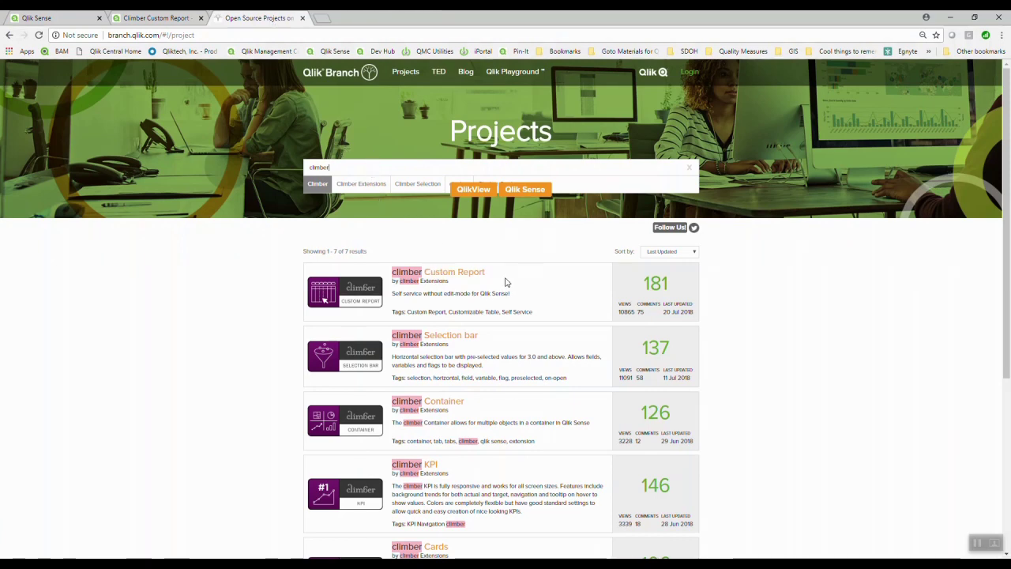
- Return to the Climber Custom Report sheet showing the Bigger Table report
left_click(160, 19)
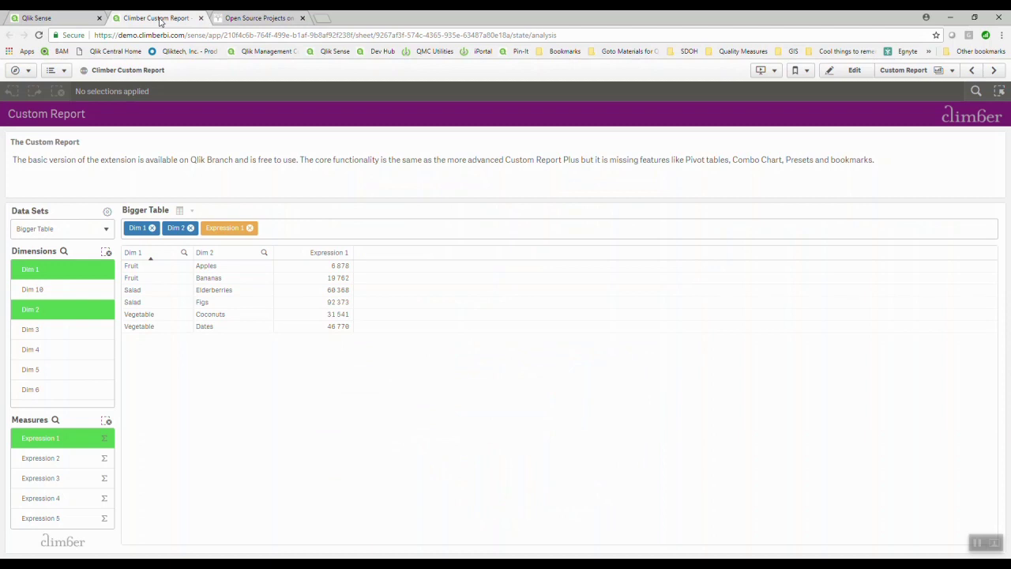
- Keep the Bigger Table data set and show Expression 1 by Dim 3 only, removing Dim 1 and Dim 2
left_click(107, 231)
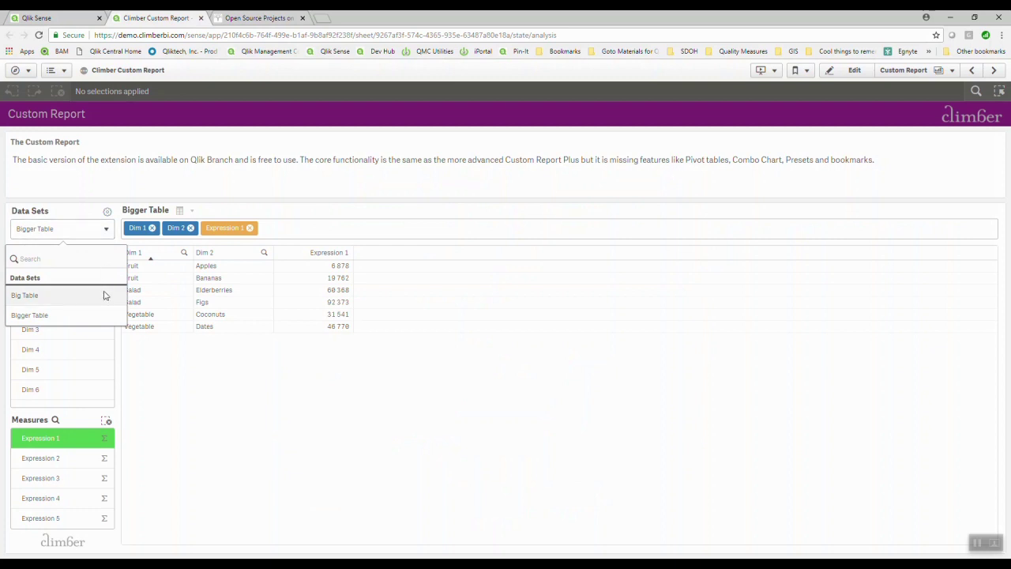
left_click(189, 384)
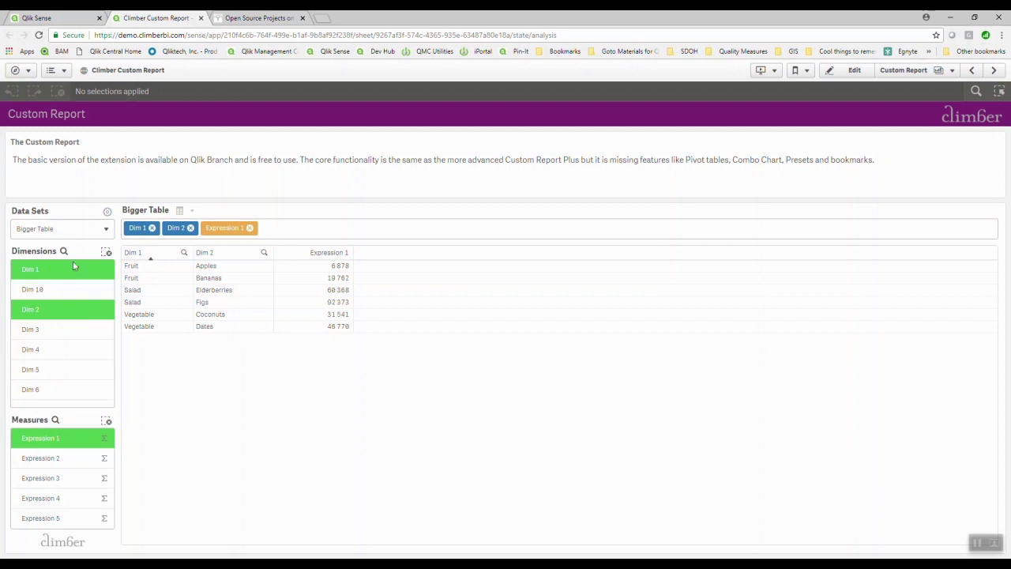
left_click(52, 338)
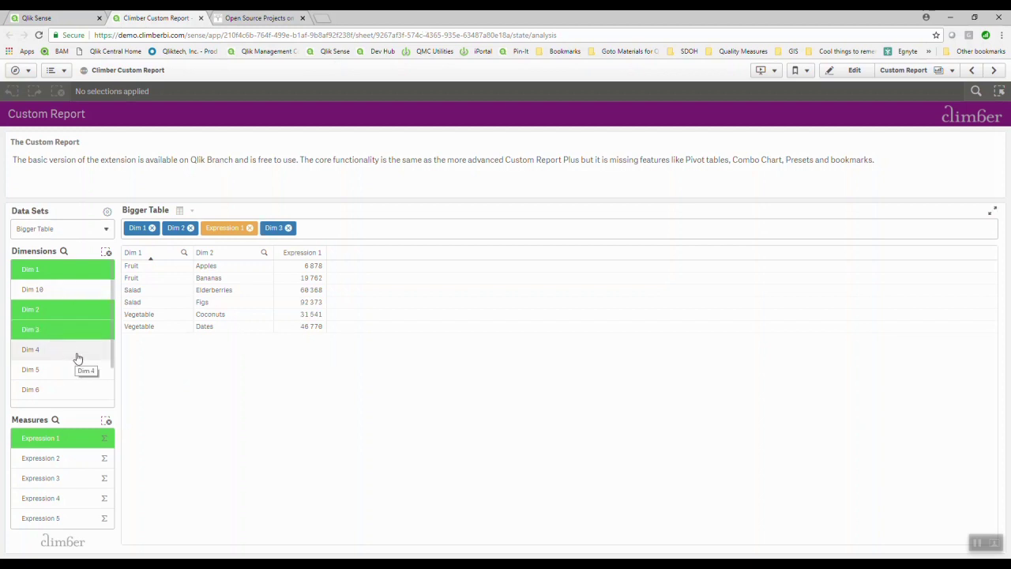
left_click_drag(271, 232, 188, 235)
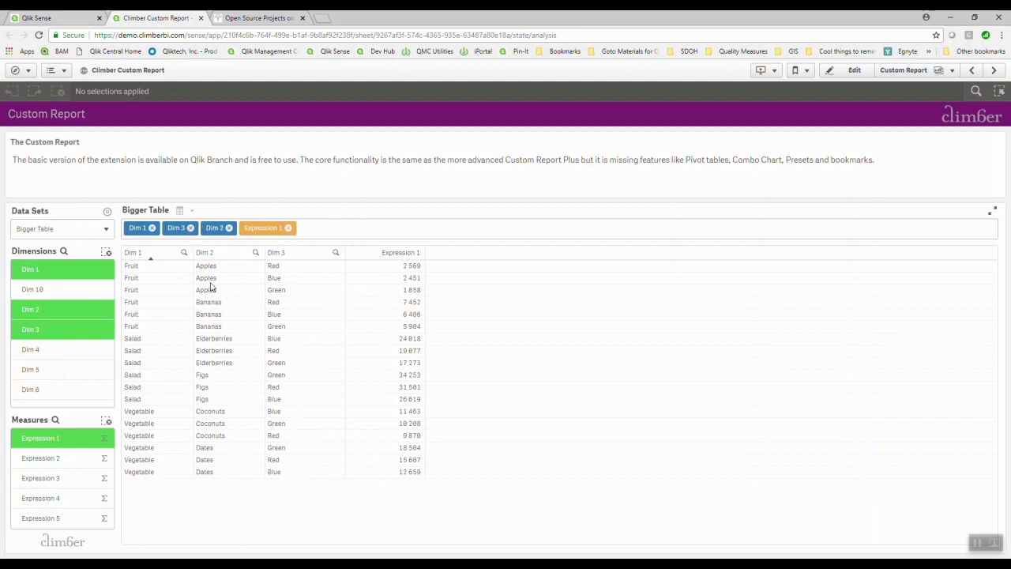
left_click(152, 228)
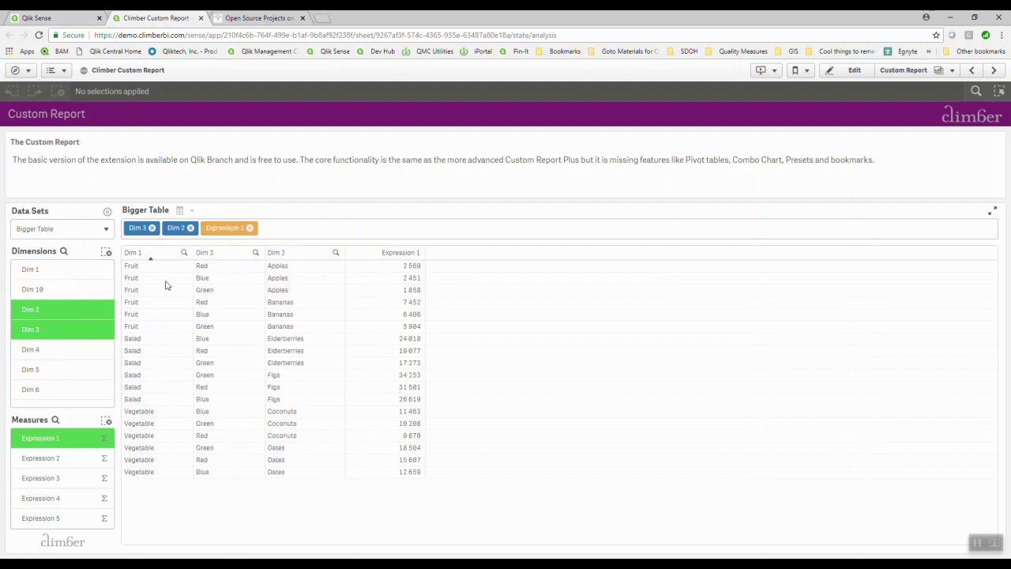
left_click(191, 228)
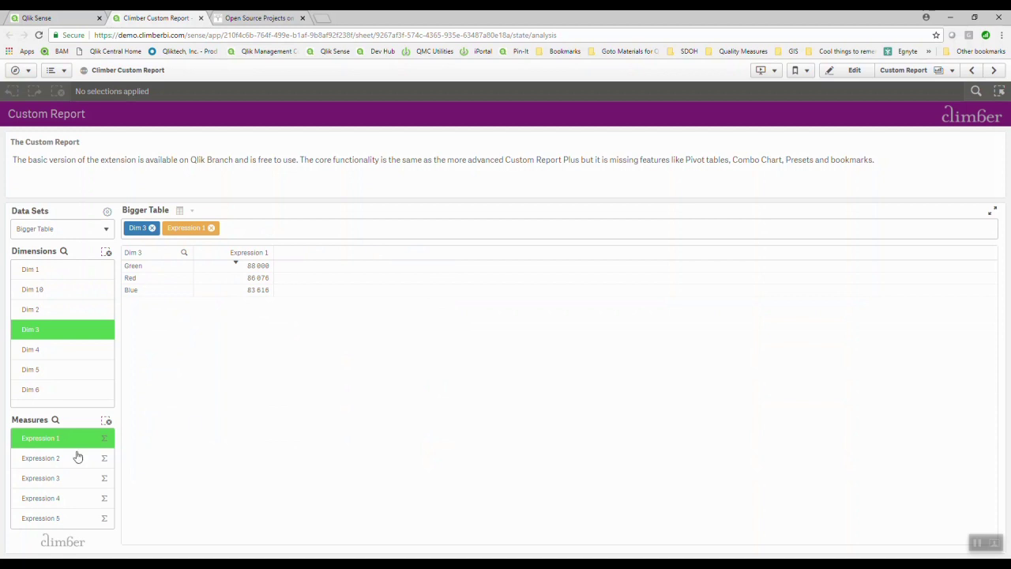
- Add Expressions 2 and 3 with totals, and insert Dim 1 as the first column before Dim 3
left_click(51, 460)
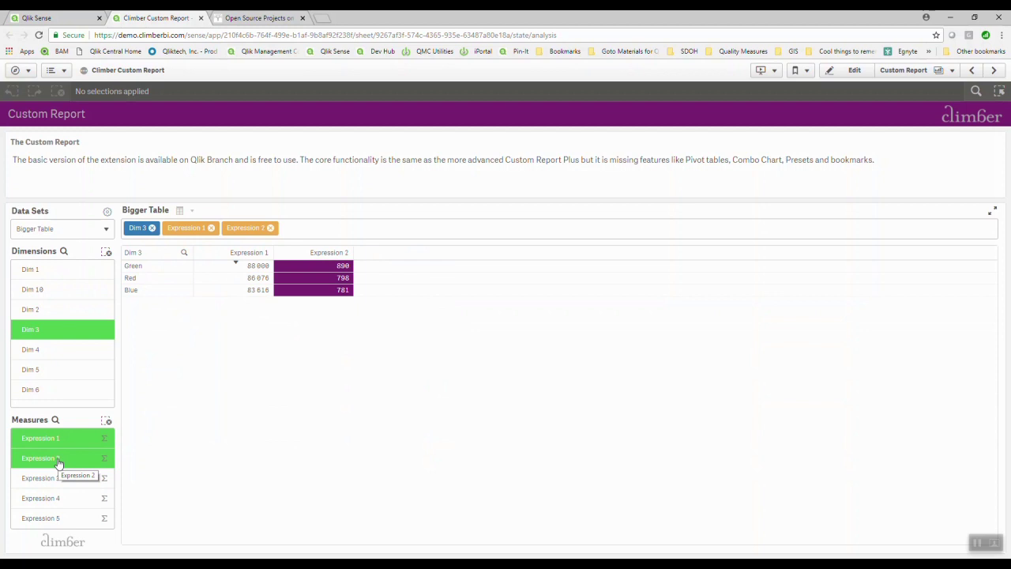
left_click(58, 480)
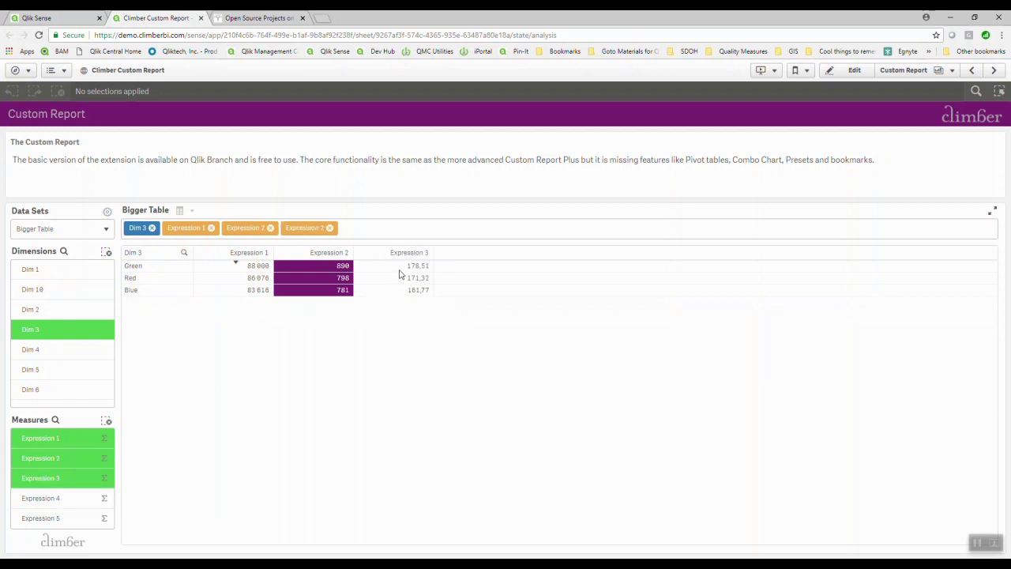
left_click(105, 478)
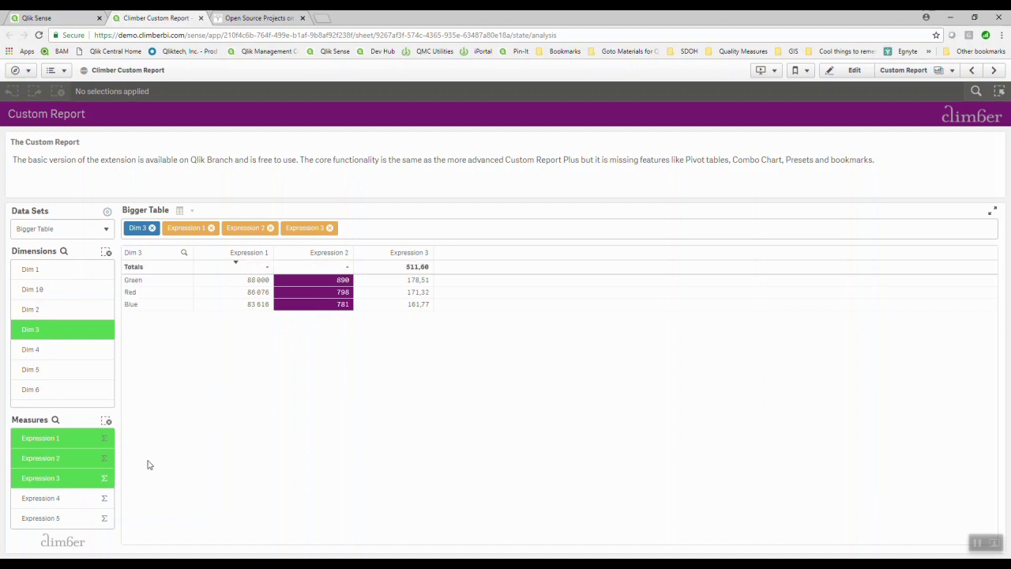
left_click(105, 437)
left_click(44, 271)
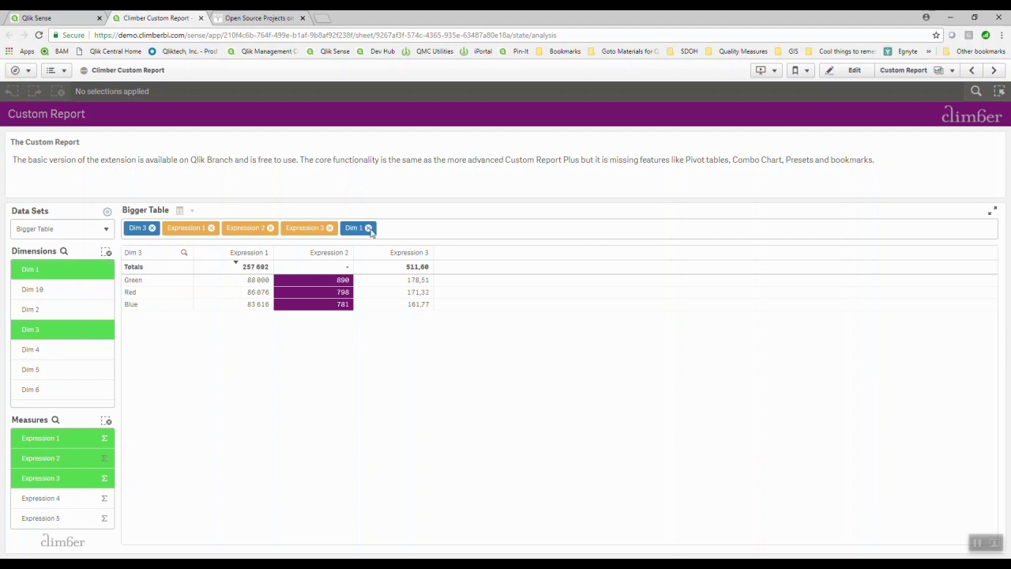
left_click_drag(354, 229, 148, 237)
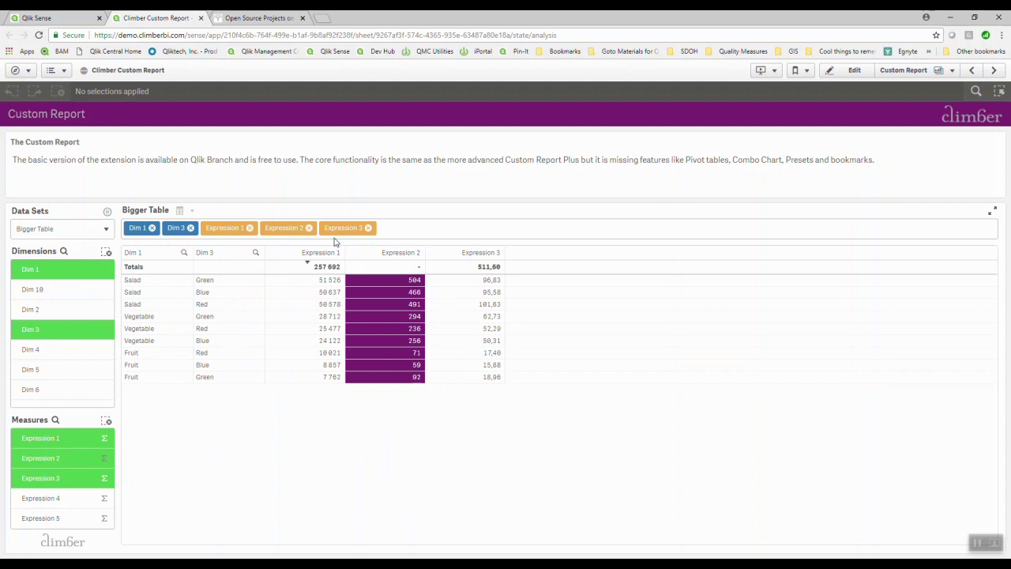
- On the Custom Report + sheet, add Dim 1 as the first column and move Expression 2 before Expression 3
left_click(994, 71)
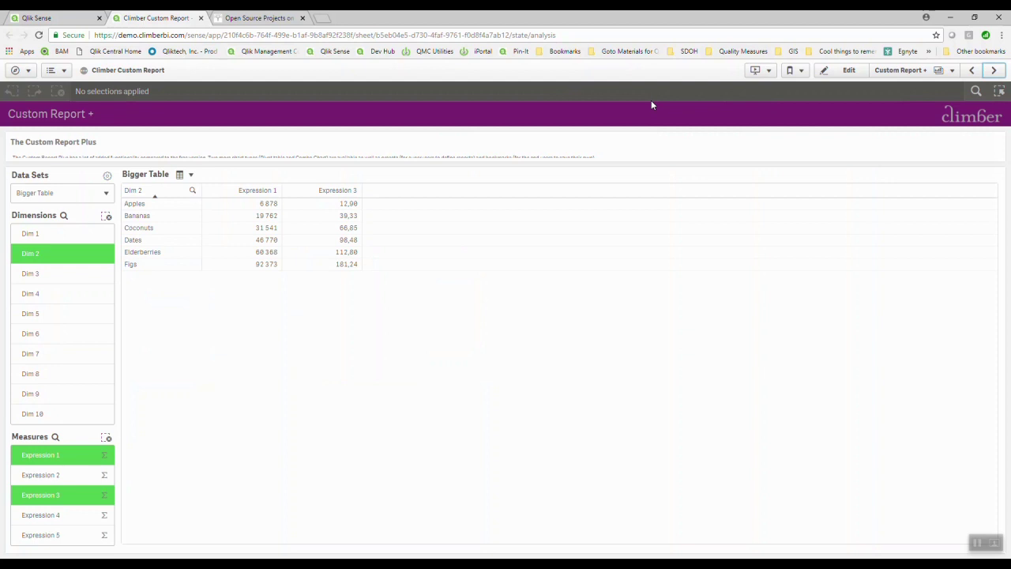
left_click(34, 235)
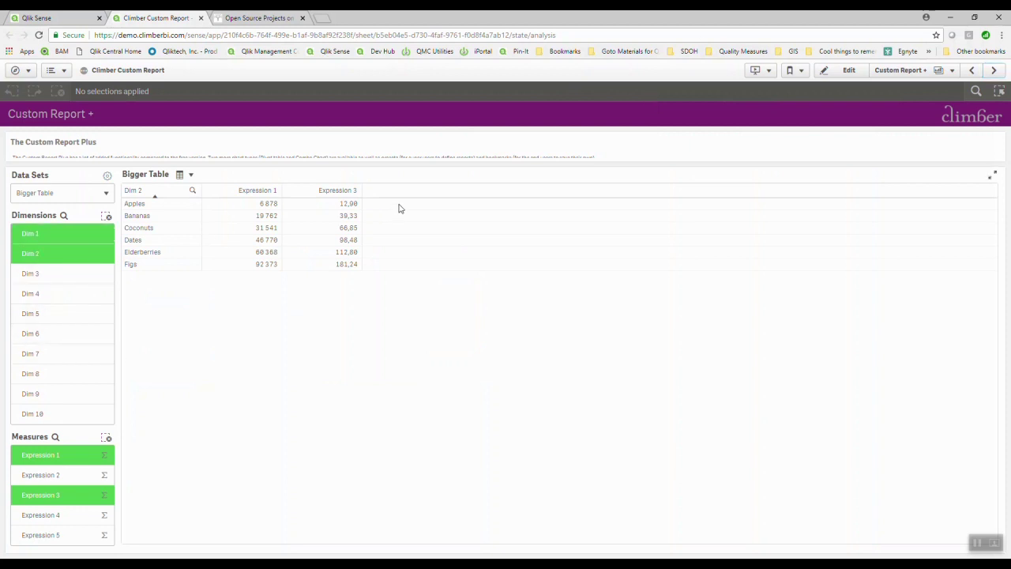
left_click_drag(384, 194, 145, 190)
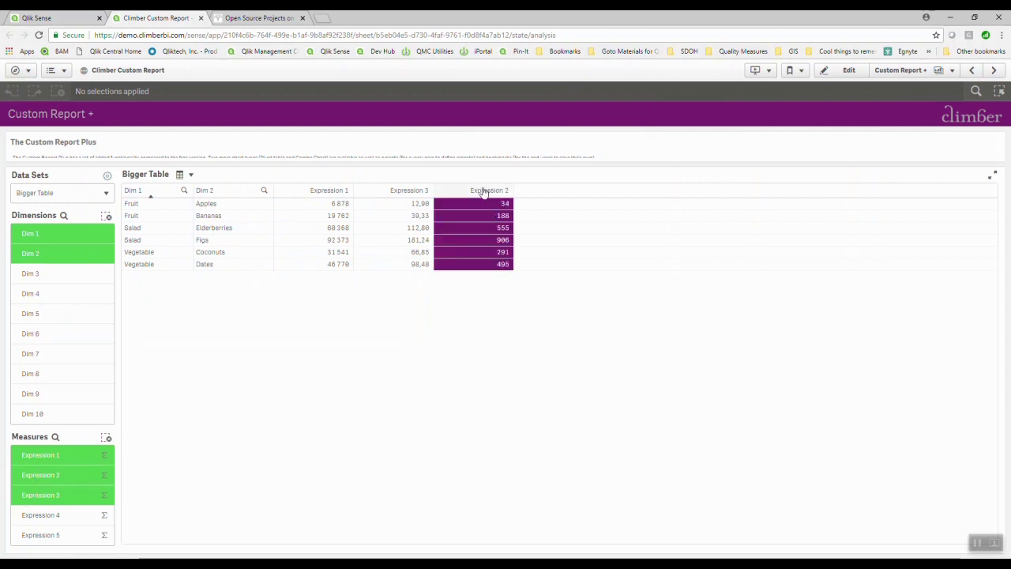
left_click_drag(484, 192, 395, 193)
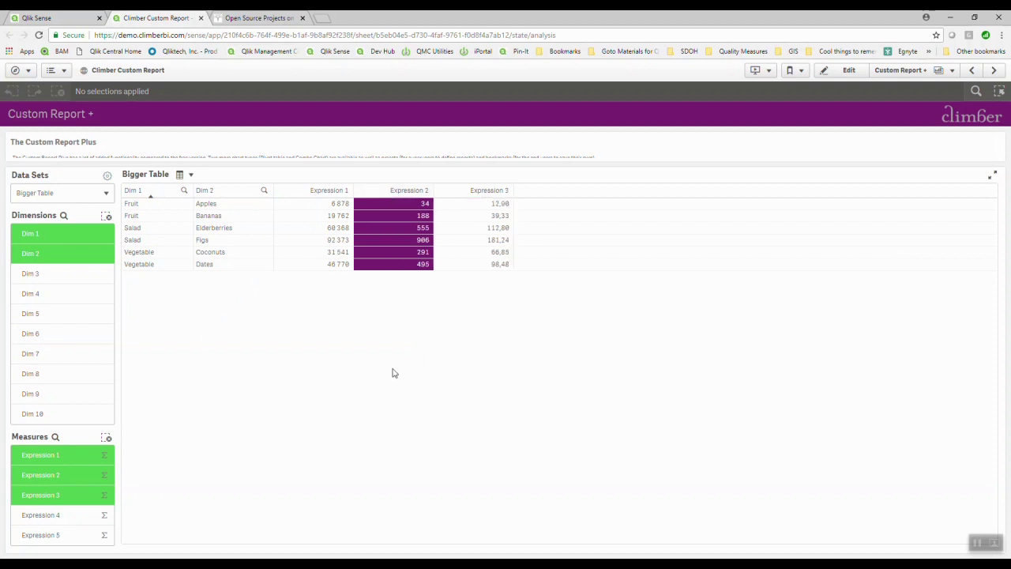
left_click(190, 175)
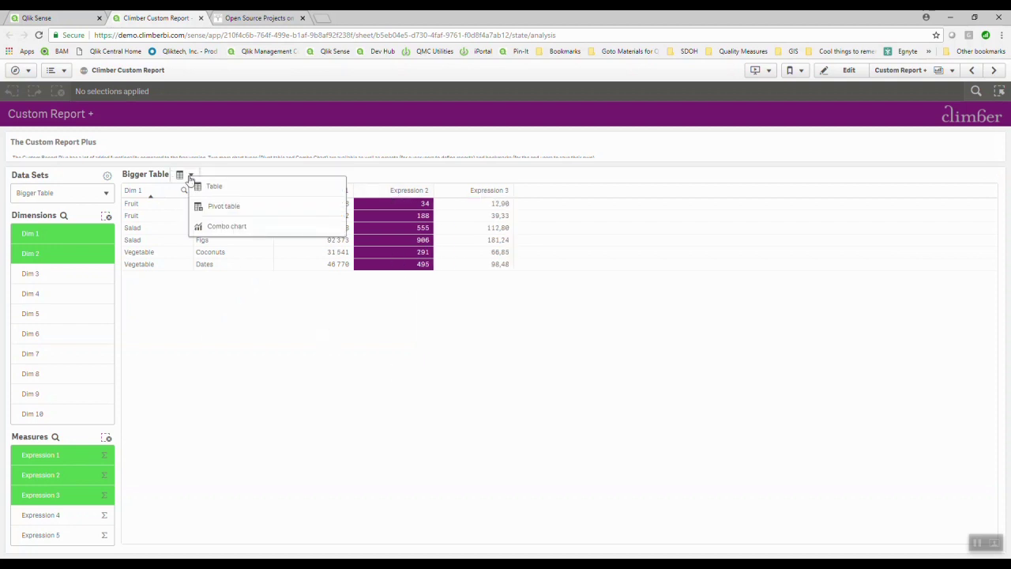
- Convert Bigger Table to a pivot with Dim 1 and Dim 2 as rows, Dim 3 as columns, Fruit expanded
left_click(216, 208)
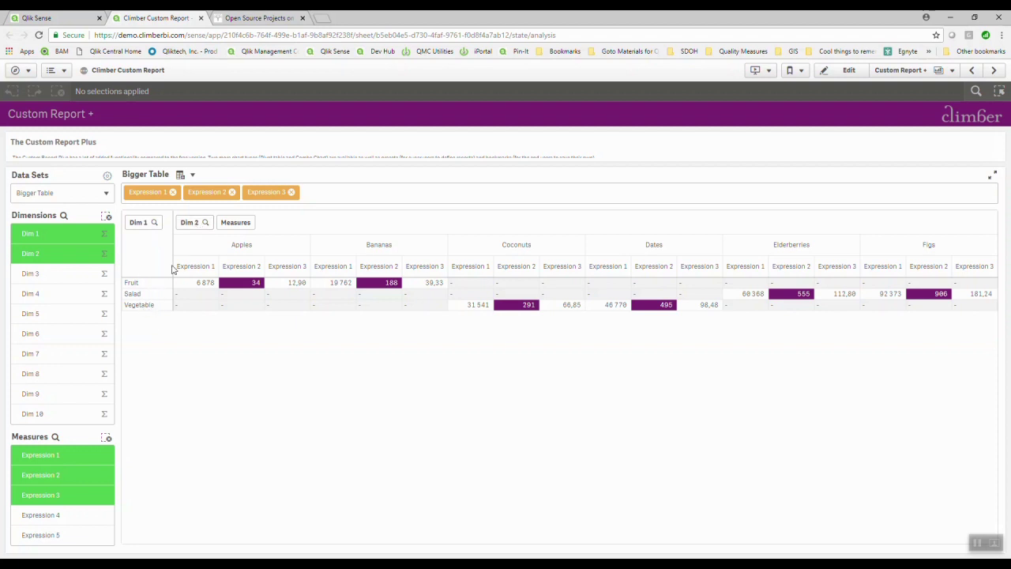
left_click(25, 274)
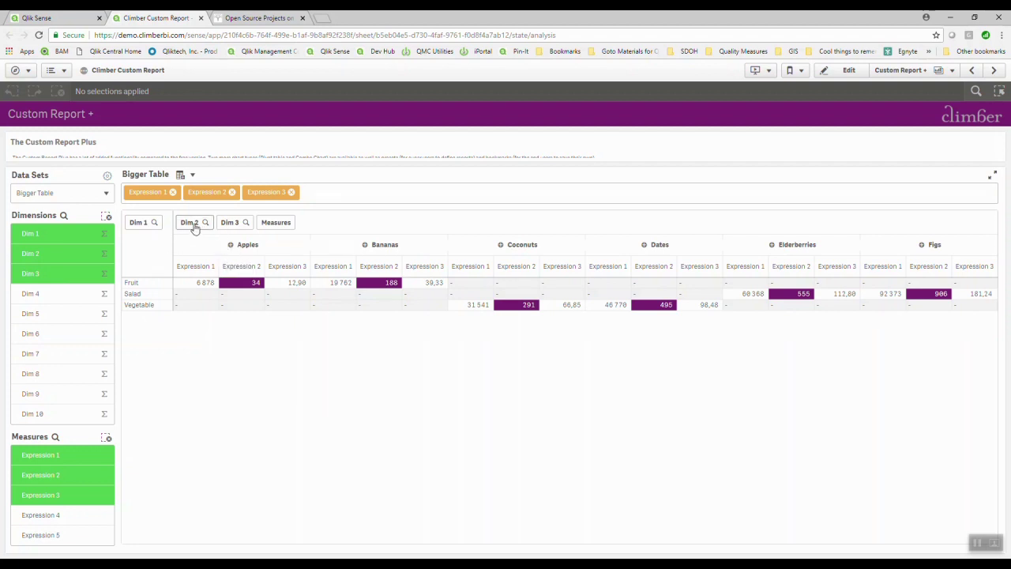
left_click_drag(194, 222, 143, 241)
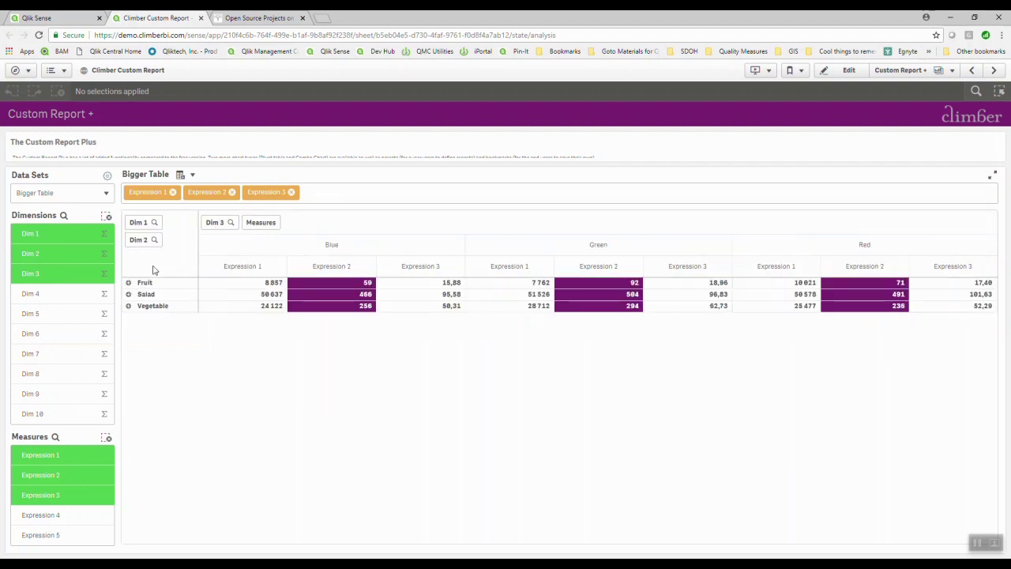
left_click(128, 283)
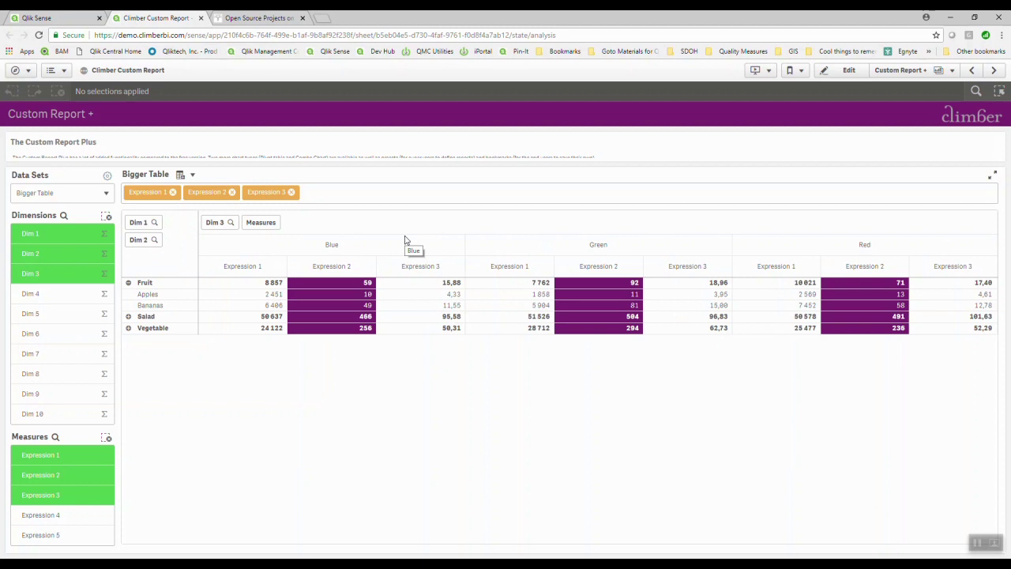
left_click(192, 174)
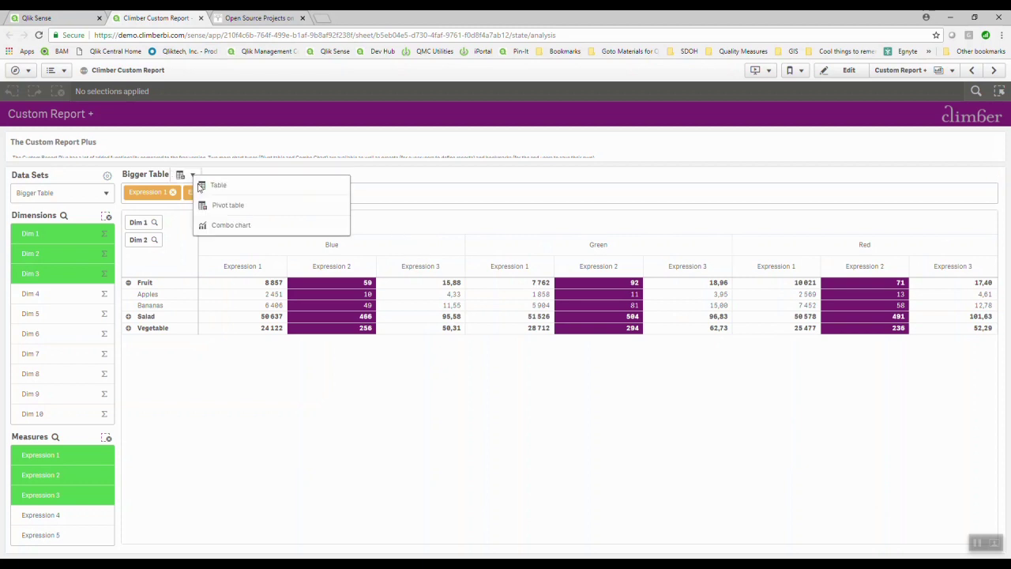
- Make Bigger Table a combo chart: Expression 1 bars, Expression 2 line on the secondary axis, no Expression 3
left_click(226, 226)
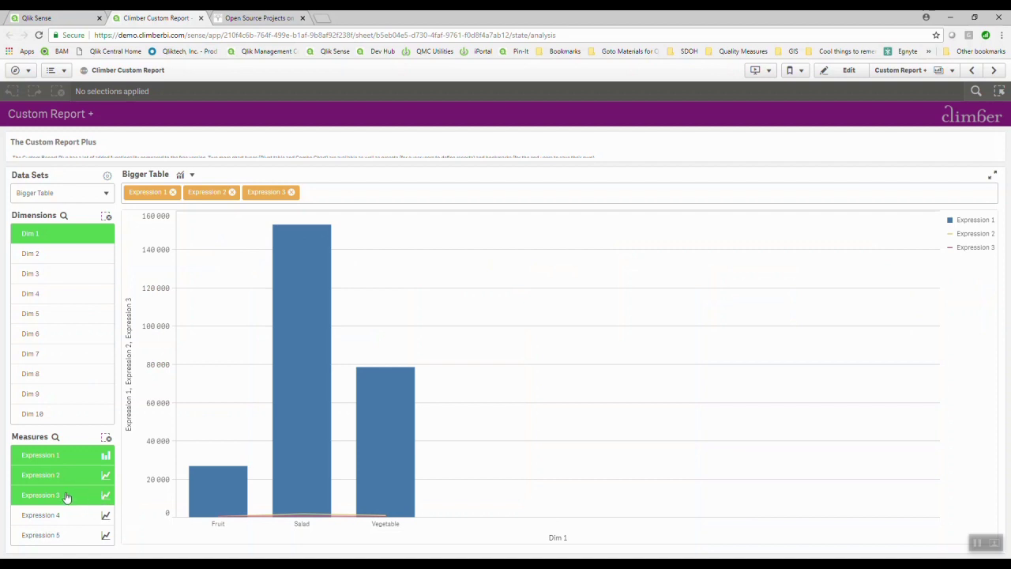
left_click(291, 193)
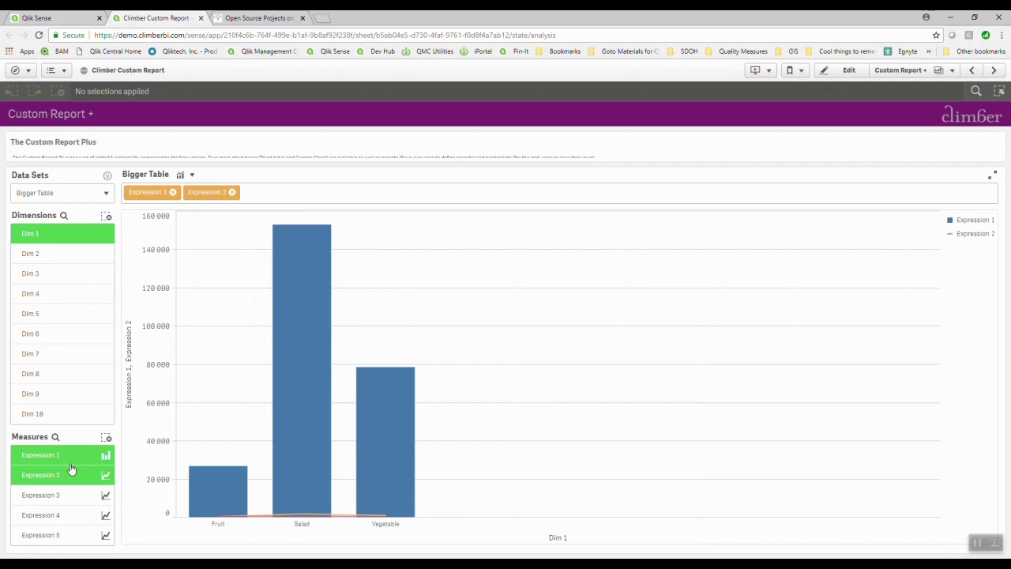
left_click(107, 477)
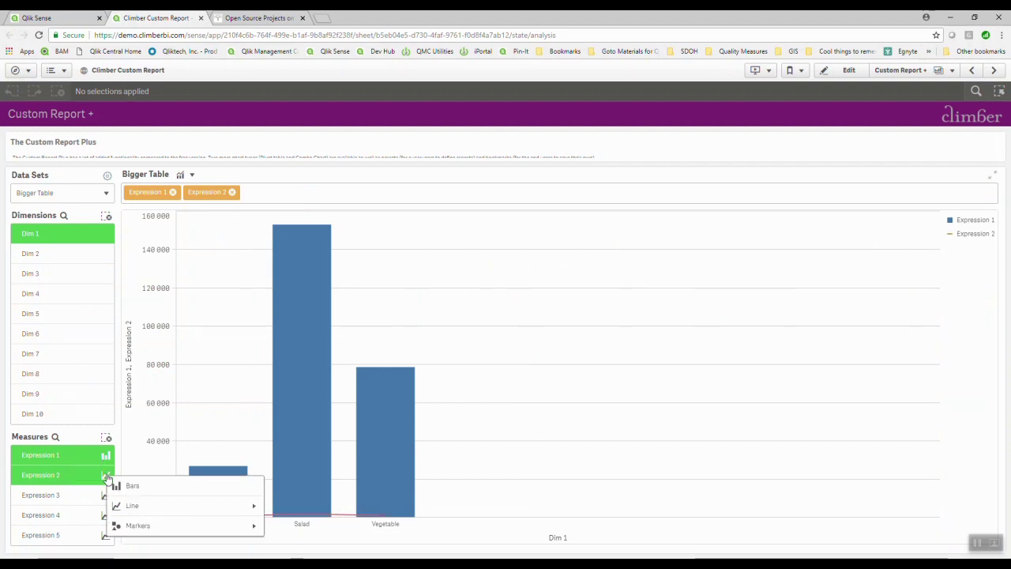
left_click(186, 528)
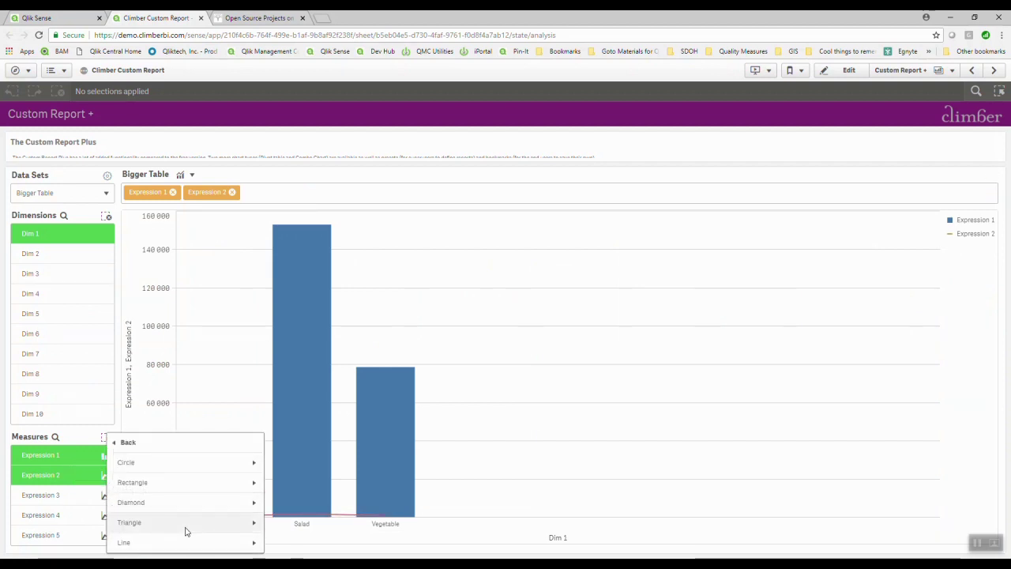
left_click(204, 503)
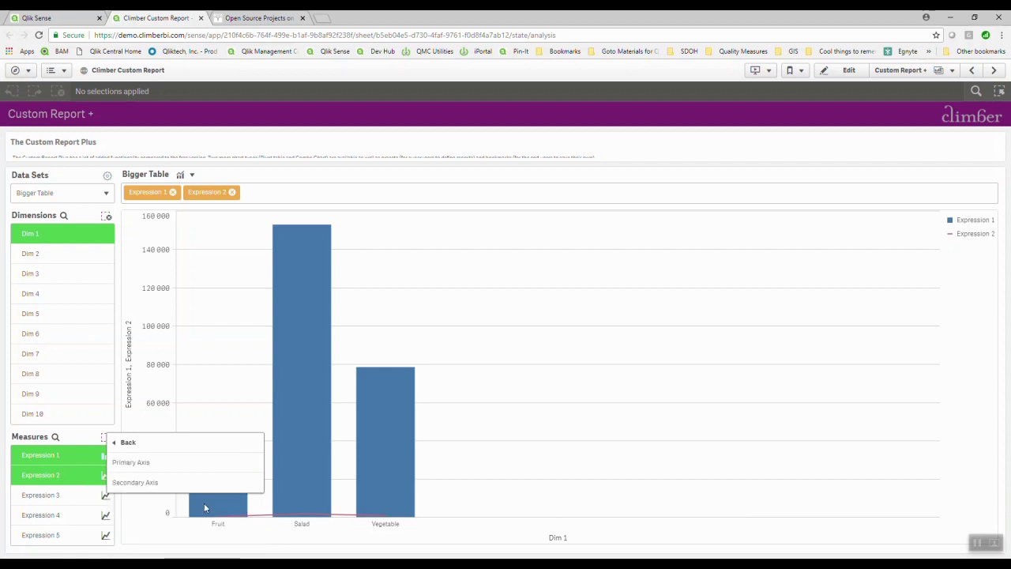
left_click(184, 481)
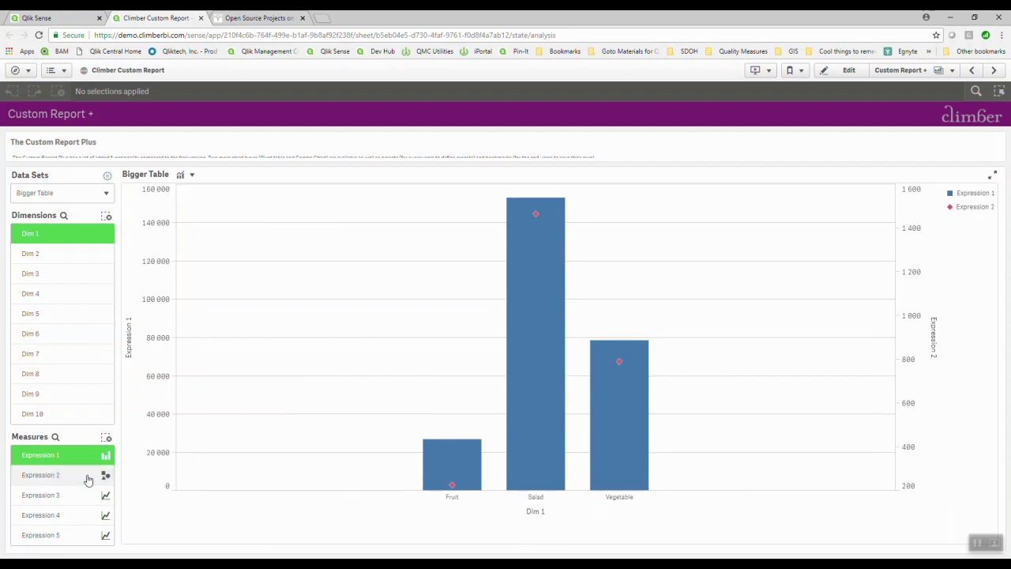
left_click(102, 475)
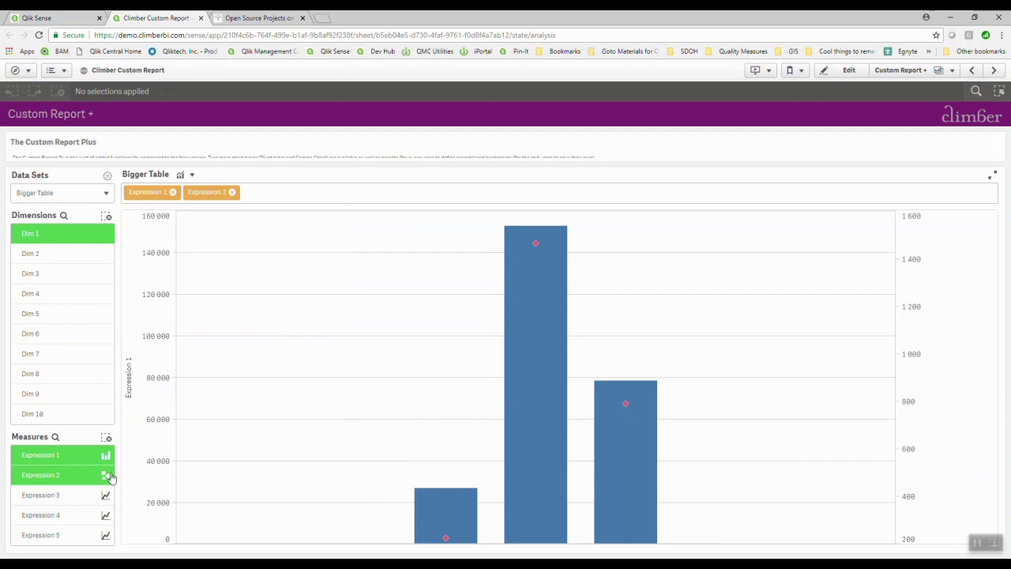
left_click(105, 476)
left_click(136, 522)
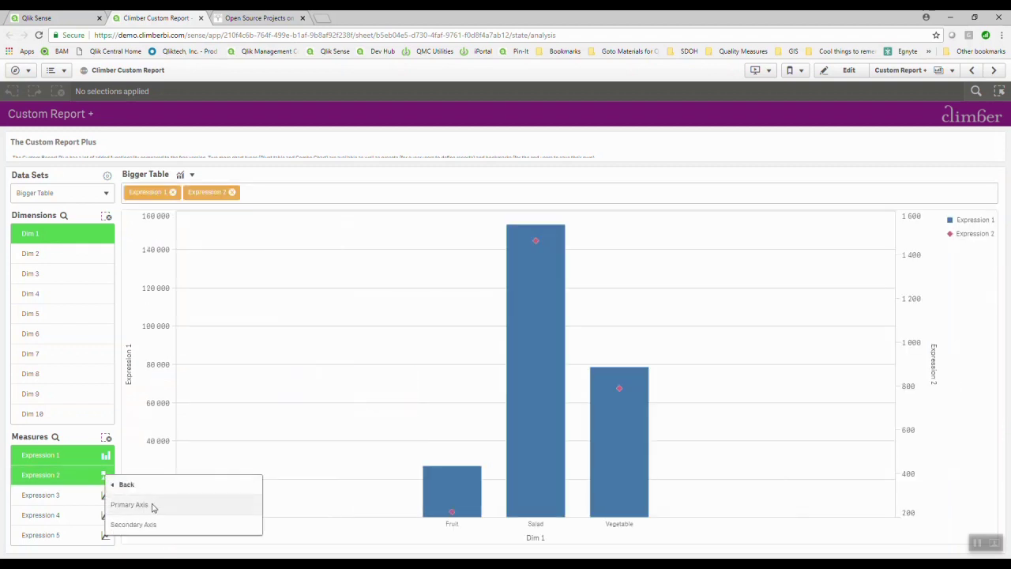
left_click(178, 525)
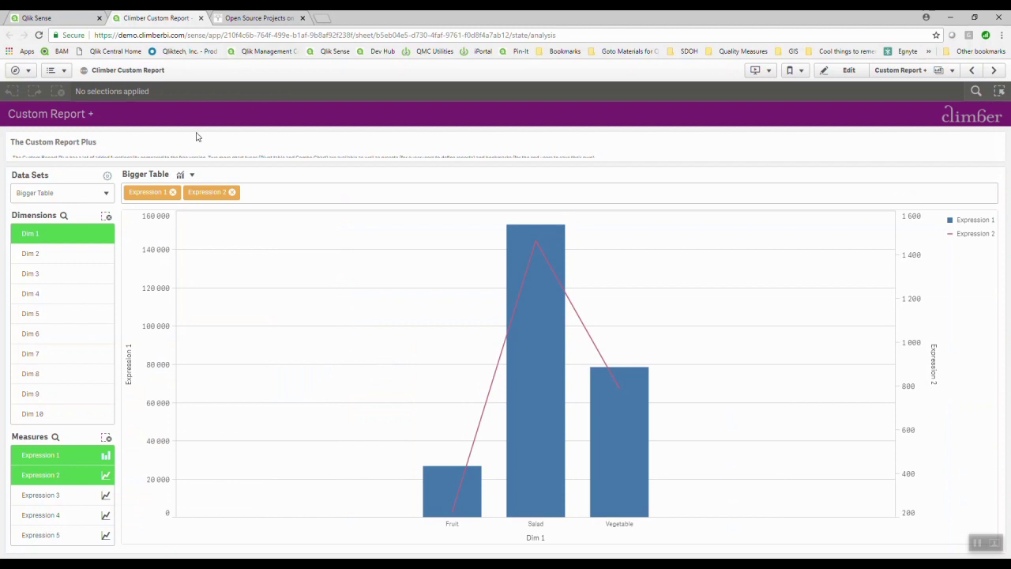
- Switch Bigger Table to a pivot table with Dim 2 rows and Dim 3 columns
left_click(192, 174)
left_click(221, 207)
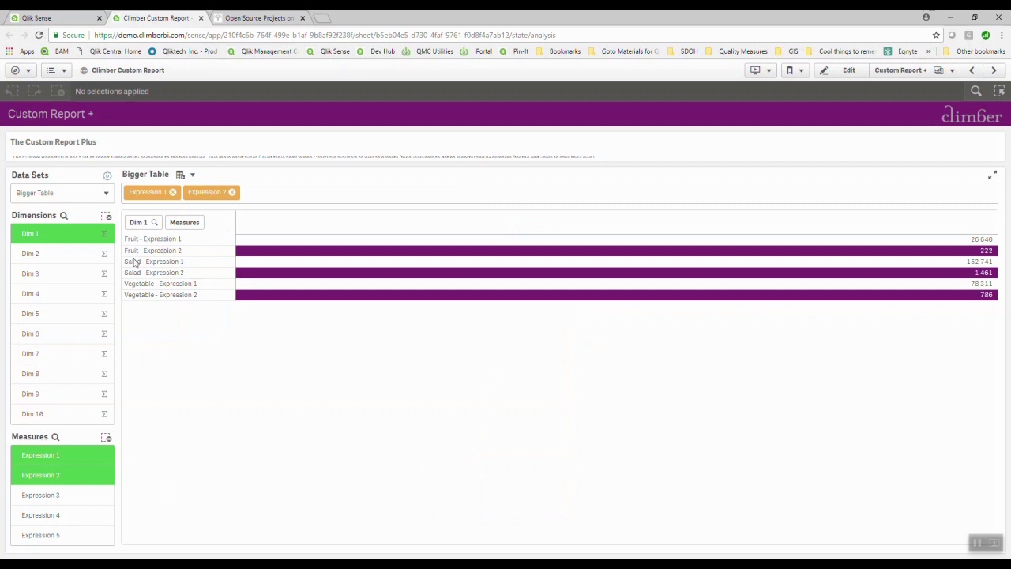
left_click(64, 257)
left_click(61, 282)
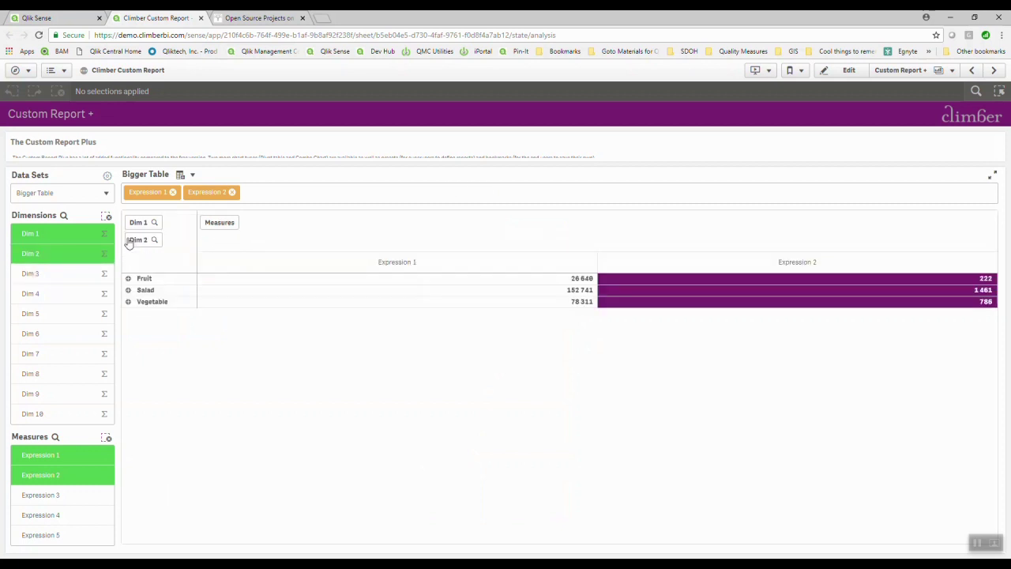
- Export the pivot table's data and download it as an .xlsx file
right_click(402, 183)
left_click(476, 169)
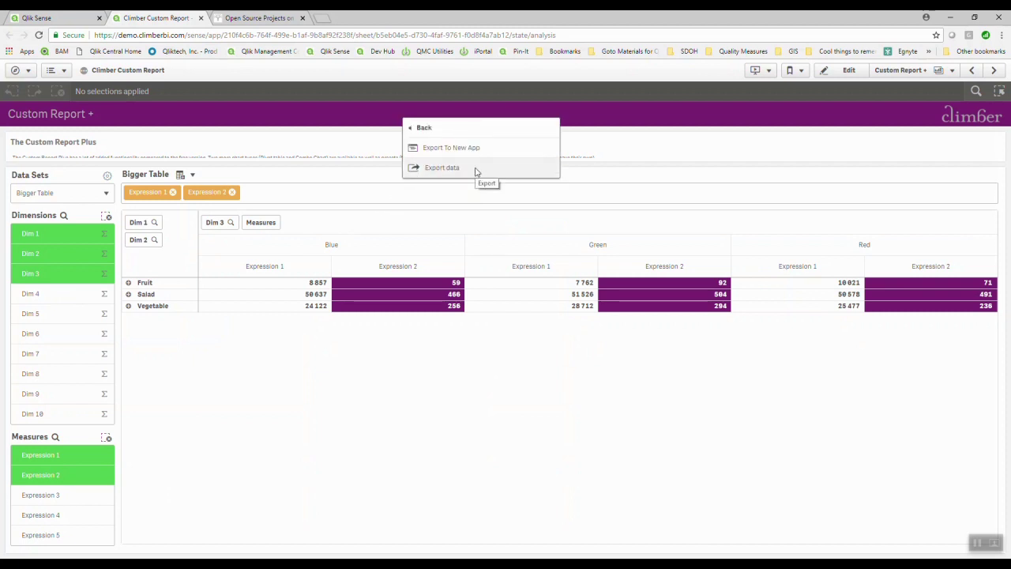
left_click(476, 169)
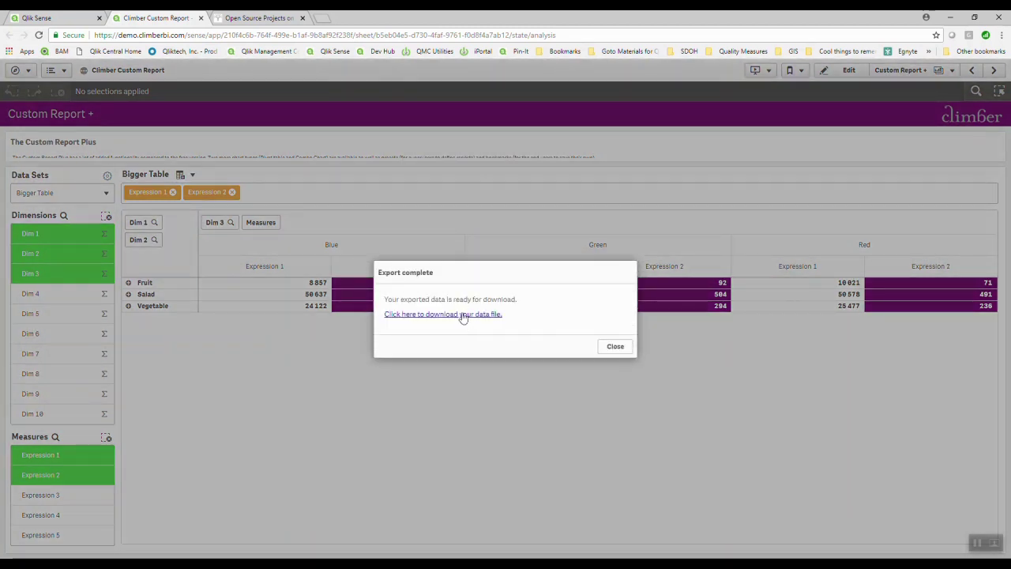
left_click(464, 316)
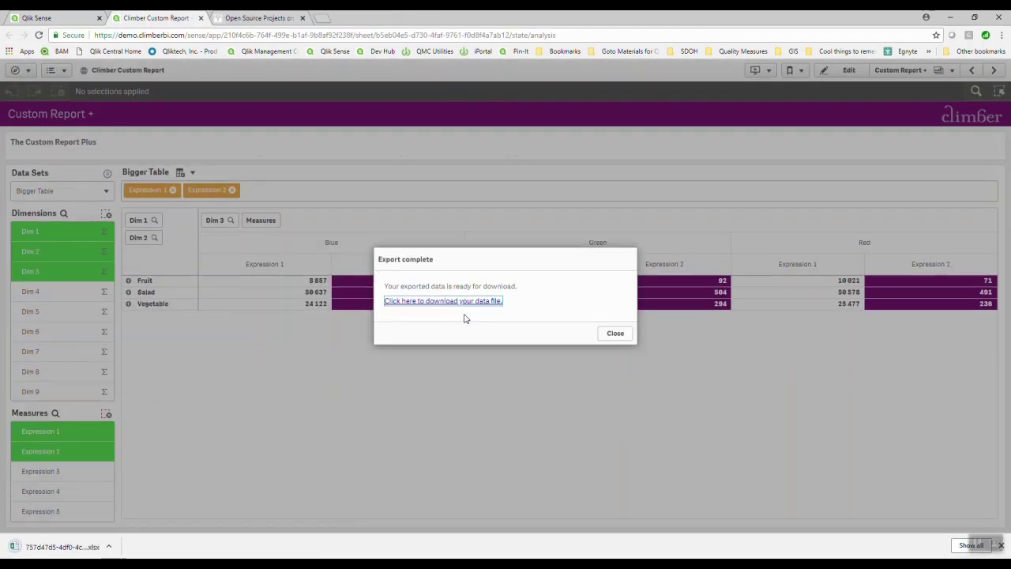
- Review the exported .xlsx in Excel, then close Excel and the Export complete notice
left_click(61, 547)
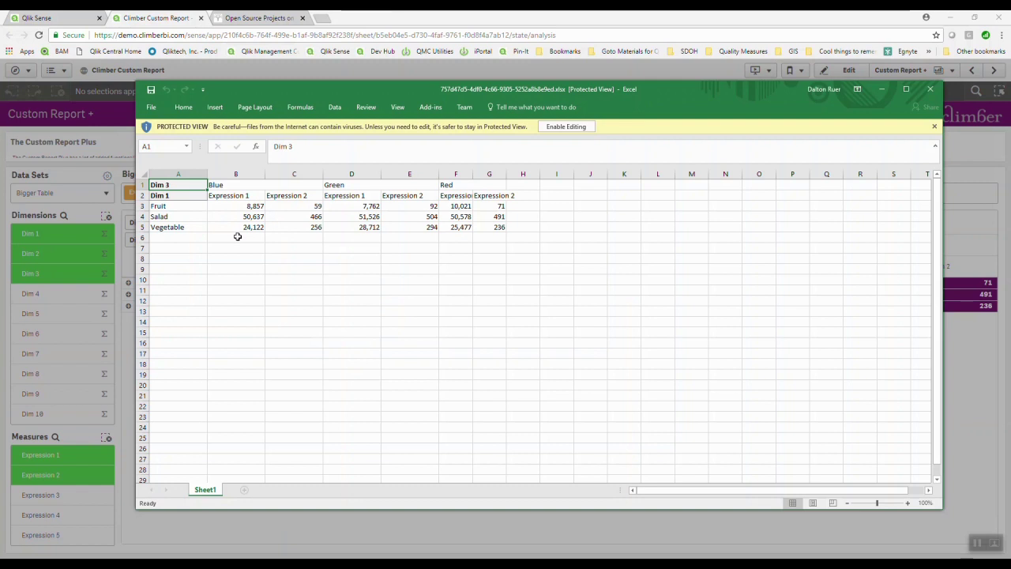
left_click(928, 90)
left_click(615, 346)
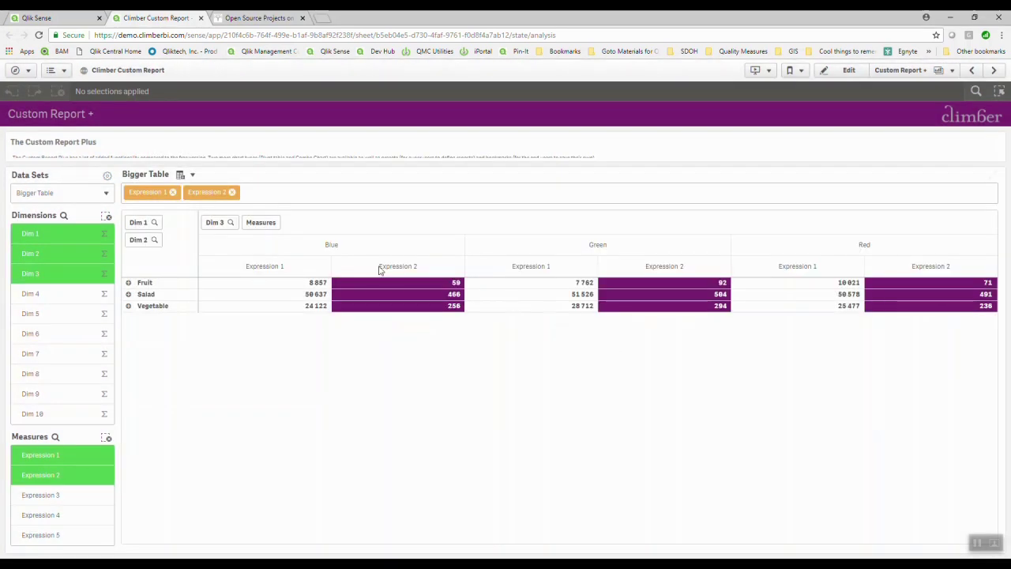
- Export the pivot's data to a new app 'Custom Report Export' with master dimensions and measures
right_click(447, 180)
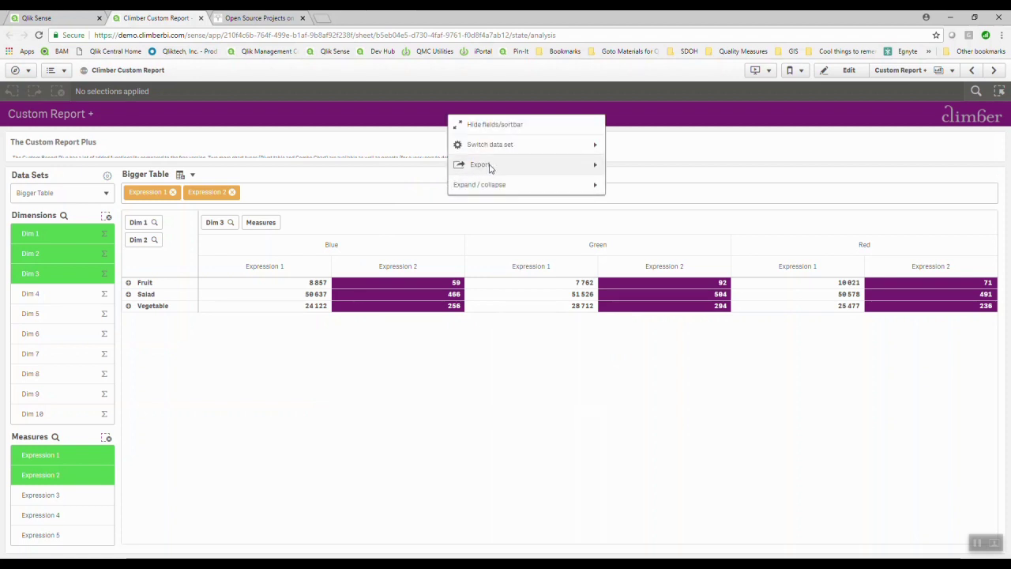
left_click(484, 166)
left_click(494, 151)
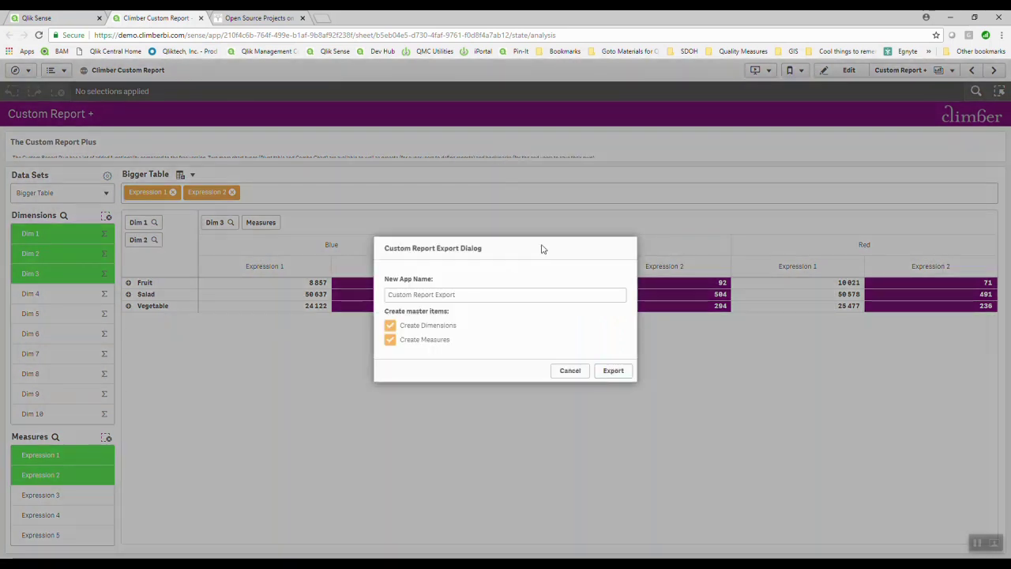
left_click(611, 371)
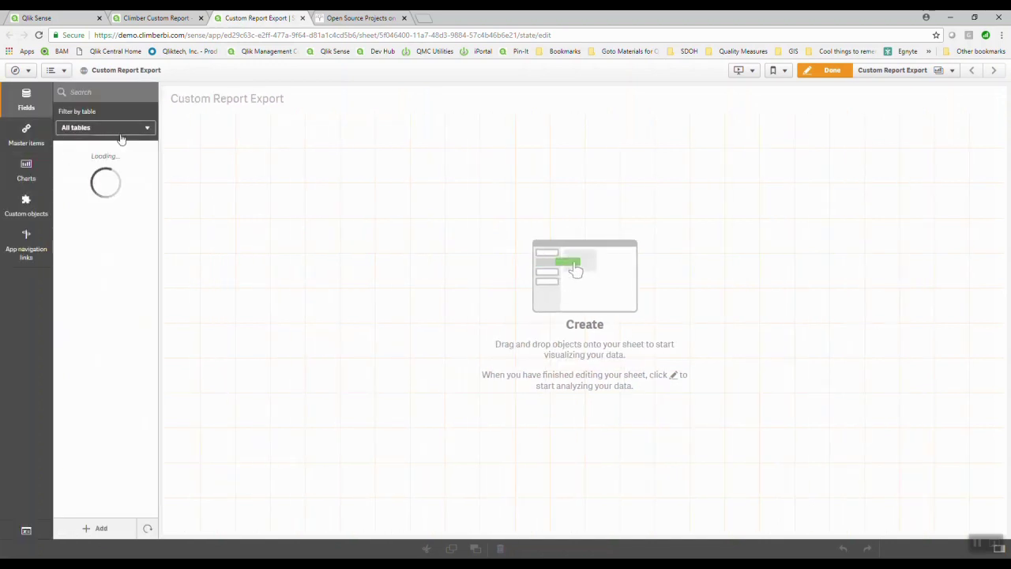
- Drag the Expression 2 master measure onto the Custom Report Export sheet as a 2,47k KPI
left_click(38, 140)
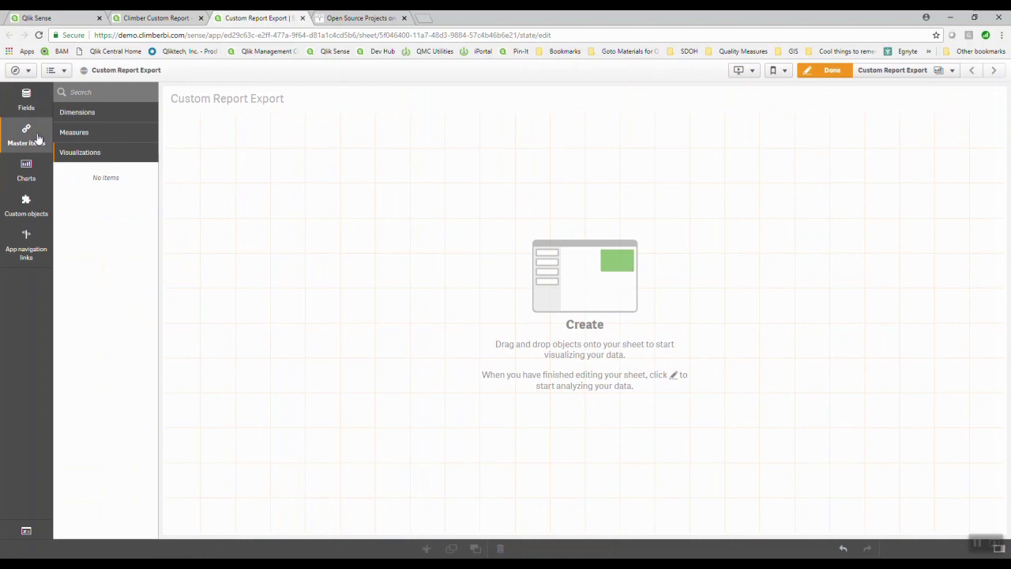
left_click(93, 132)
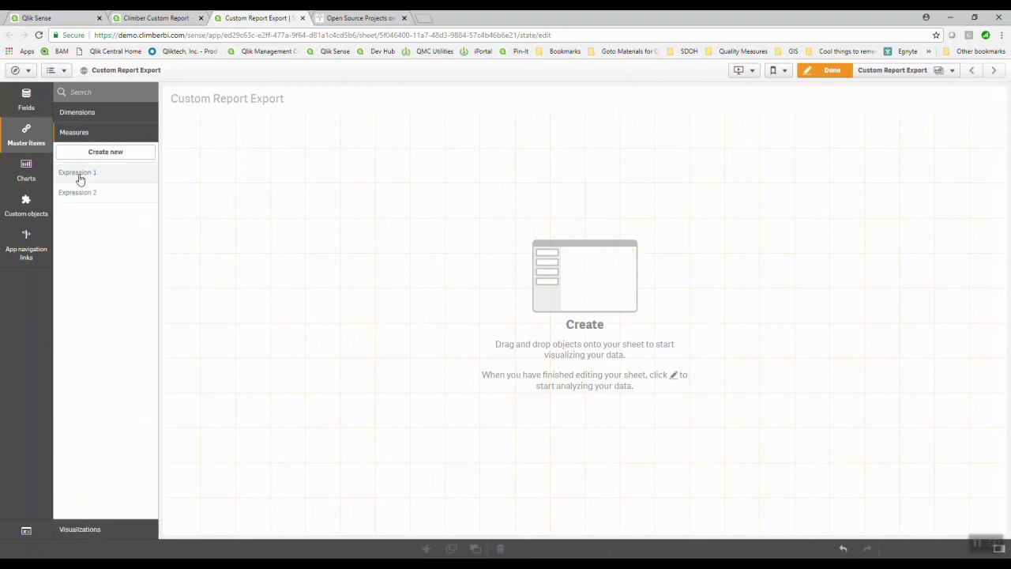
left_click_drag(83, 192, 253, 142)
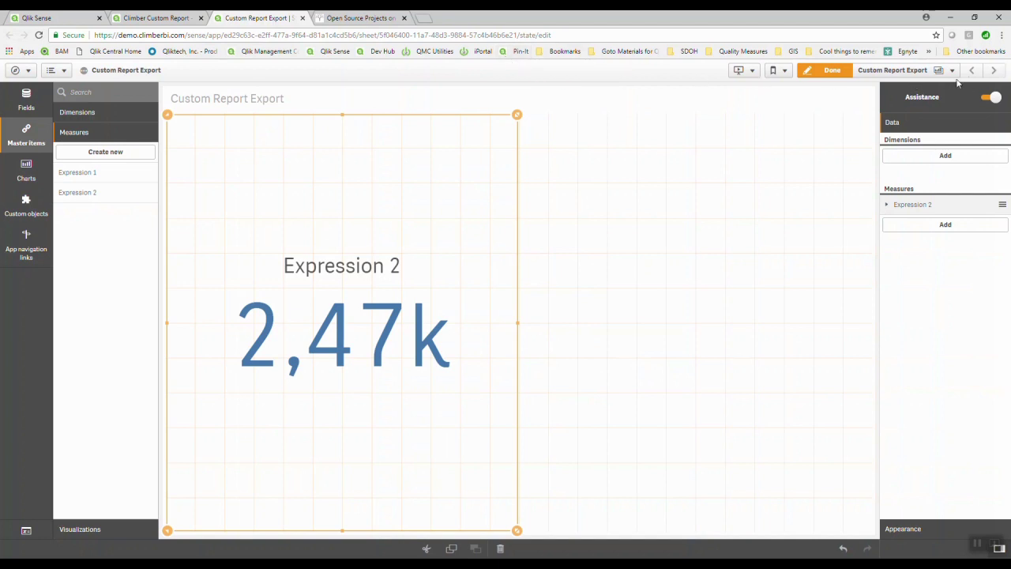
left_click(833, 71)
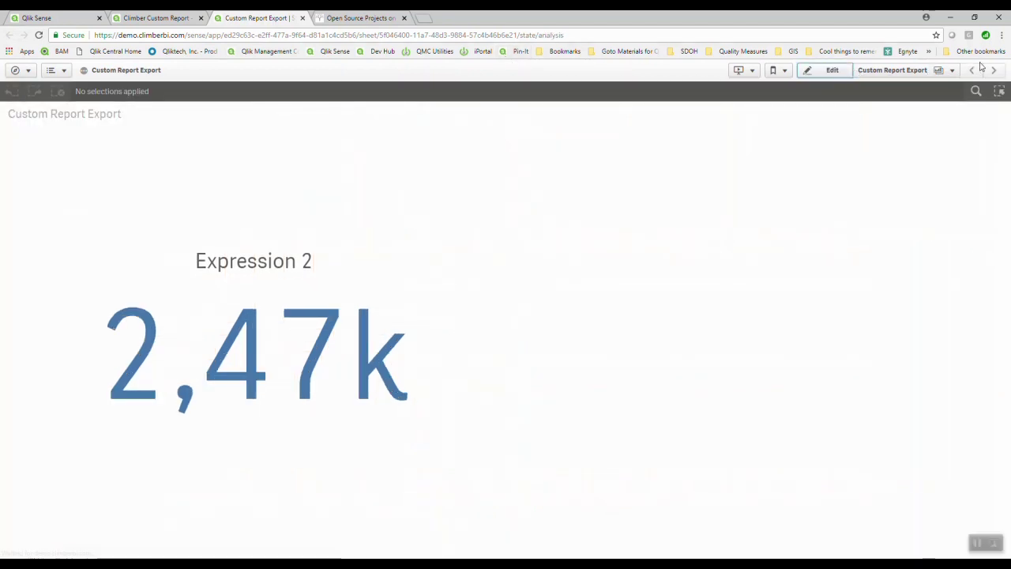